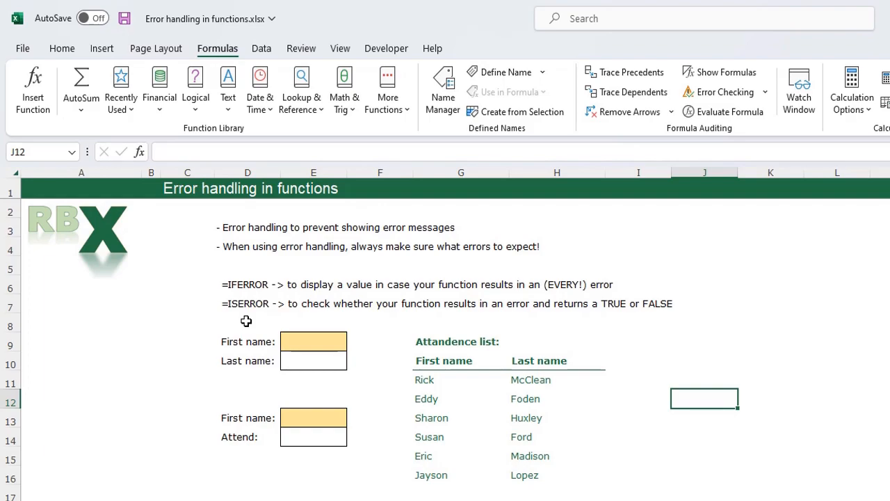
Enter the attendee's first name from G12 of the attendance list in cell E9.
{"action": "left_click", "coordinate": [304, 342]}
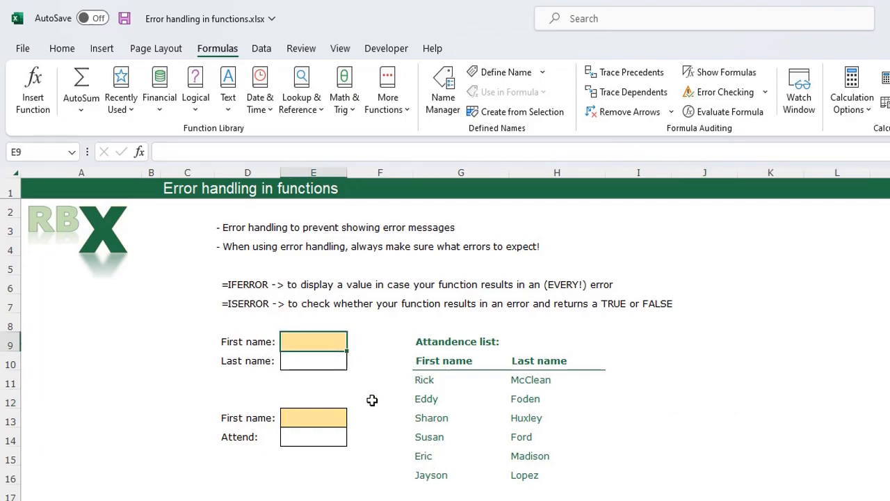
{"action": "type", "text": "Eddy"}
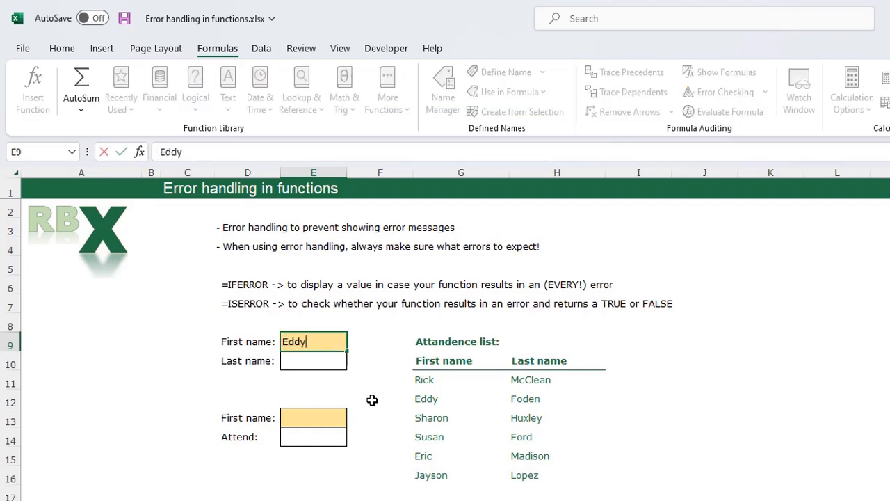
{"action": "key", "text": "Return"}
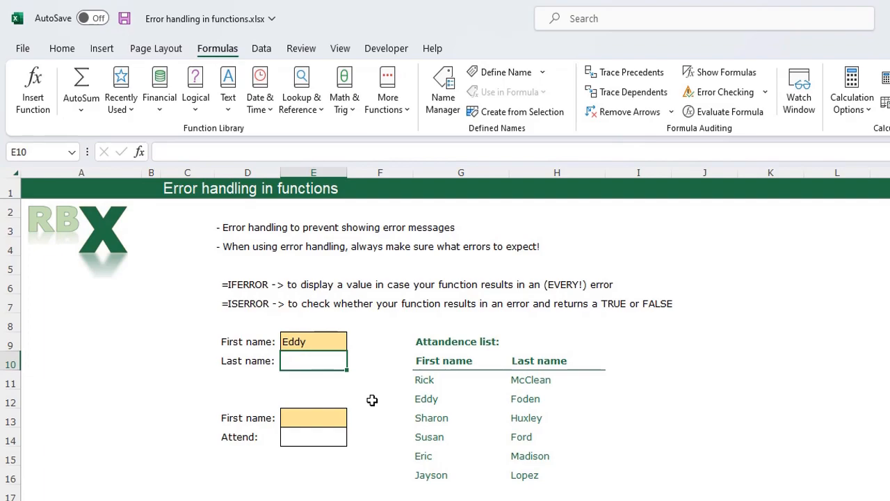
In E10, enter =VLOOKUP(E9;G11:H16;2;FALSE) to look up the last name for the first name in E9.
{"action": "type", "text": "="}
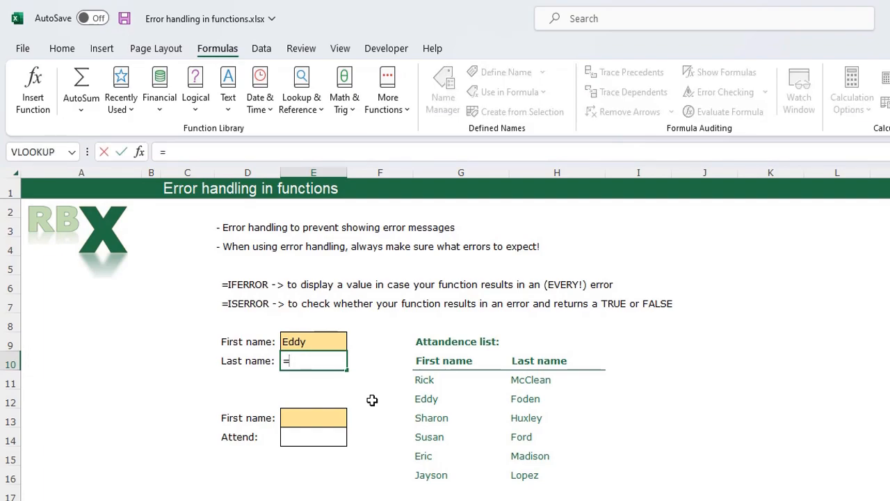
{"action": "type", "text": "VLOOKUP("}
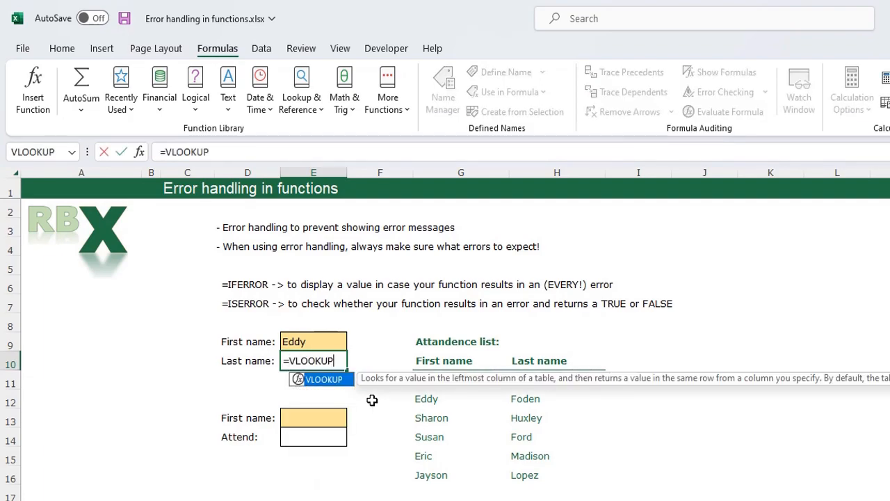
{"action": "left_click", "coordinate": [317, 341]}
{"action": "type", "text": ";"}
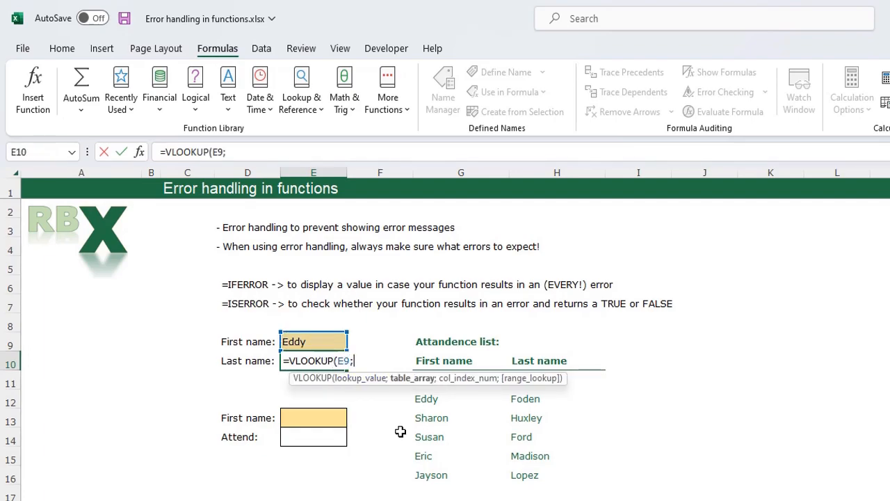
{"action": "left_click_drag", "start_coordinate": [431, 471], "coordinate": [534, 377]}
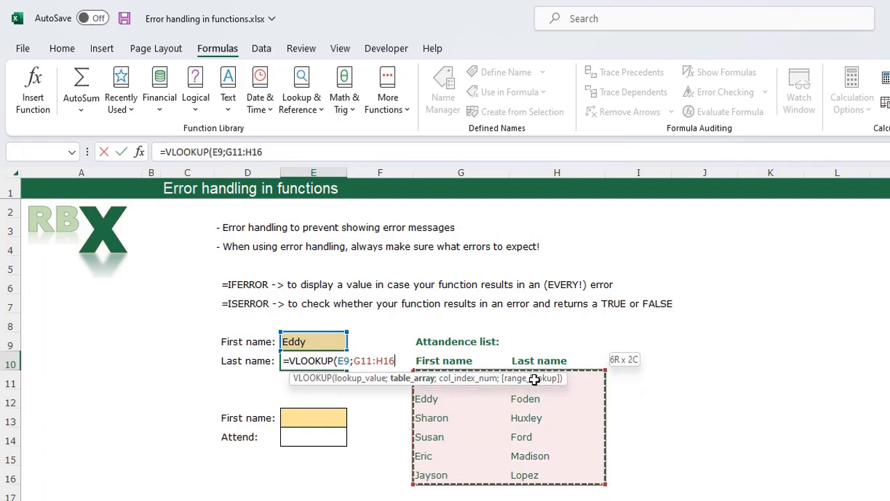
{"action": "type", "text": ";2"}
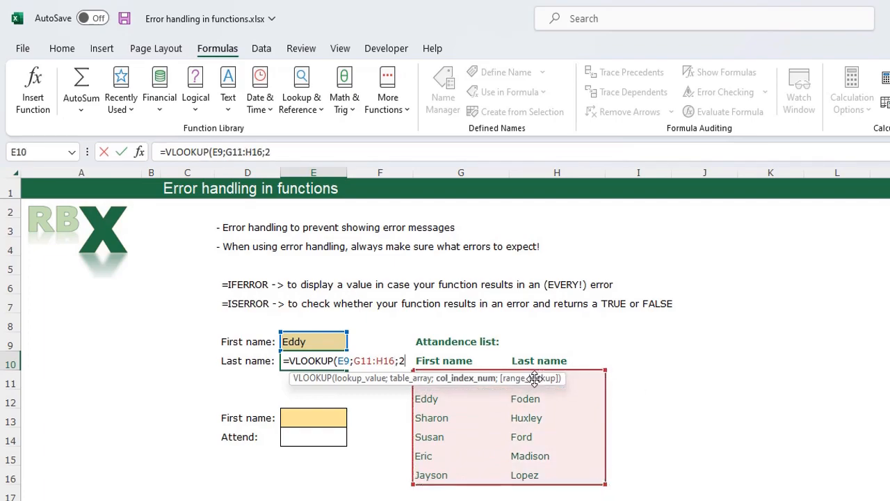
{"action": "type", "text": ";F"}
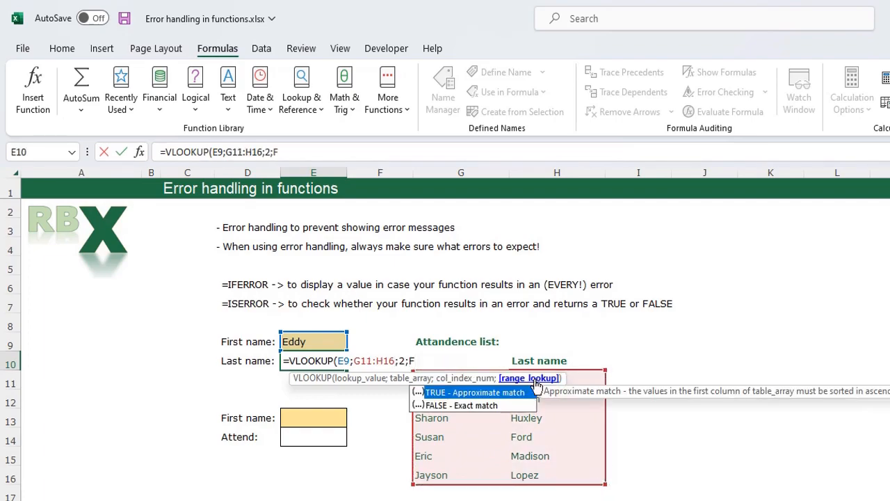
{"action": "type", "text": "ALSE)"}
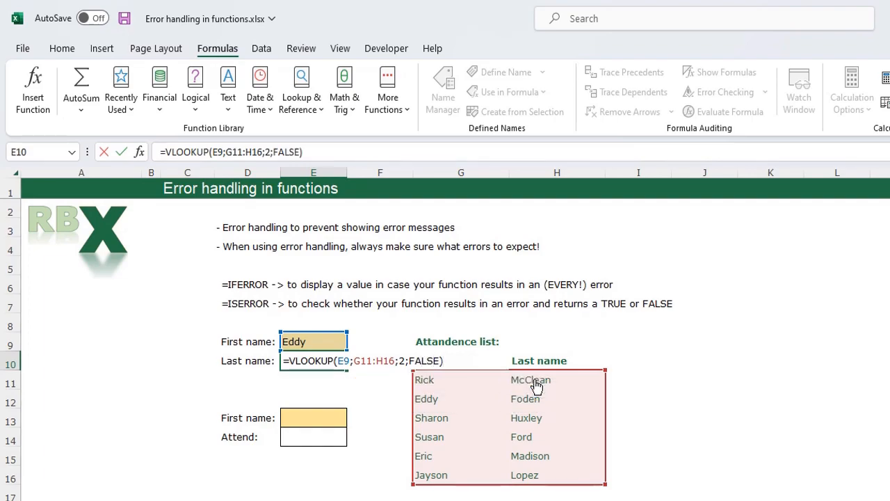
{"action": "key", "text": "Return"}
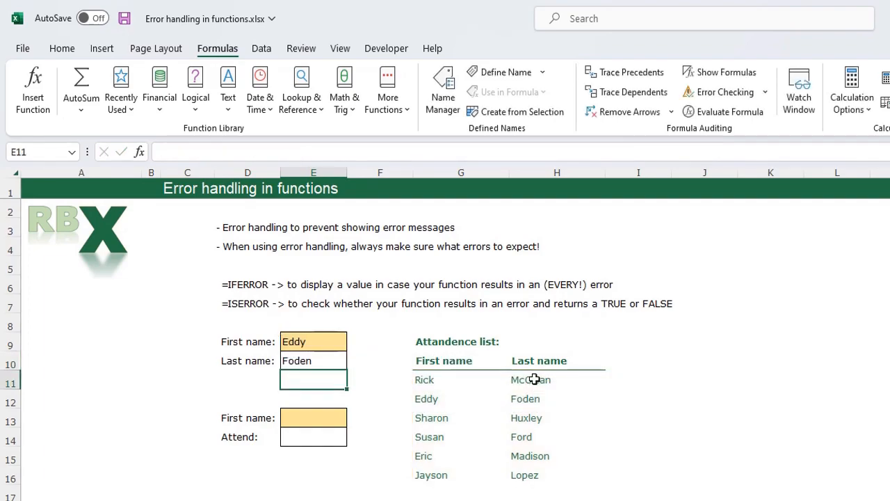
Replace the first name in E9 with one that is missing from the attendance list.
{"action": "left_click", "coordinate": [326, 342]}
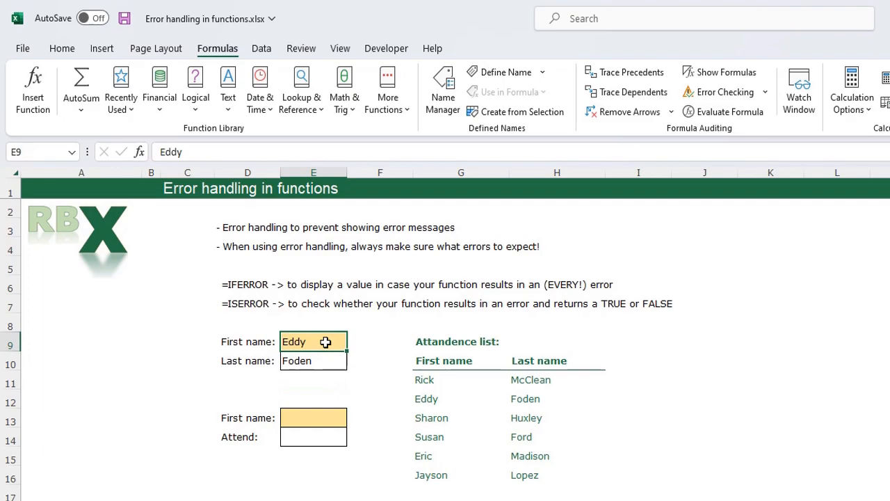
{"action": "type", "text": "Mark"}
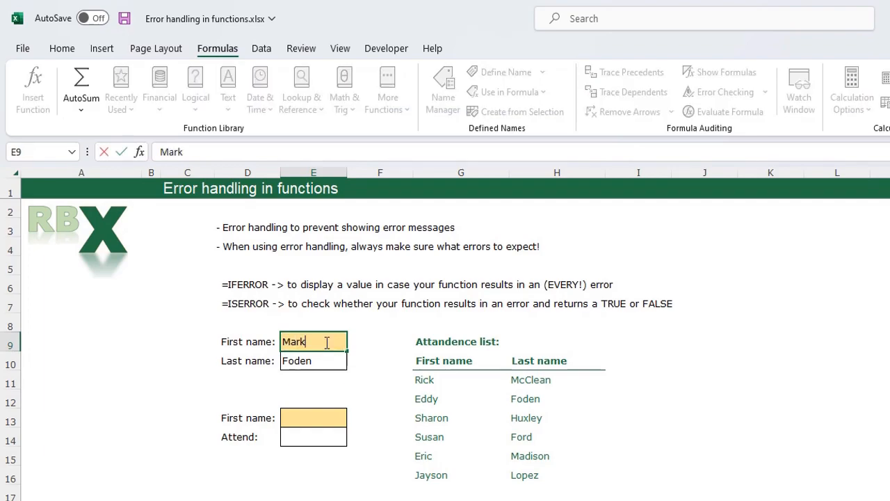
{"action": "key", "text": "Return"}
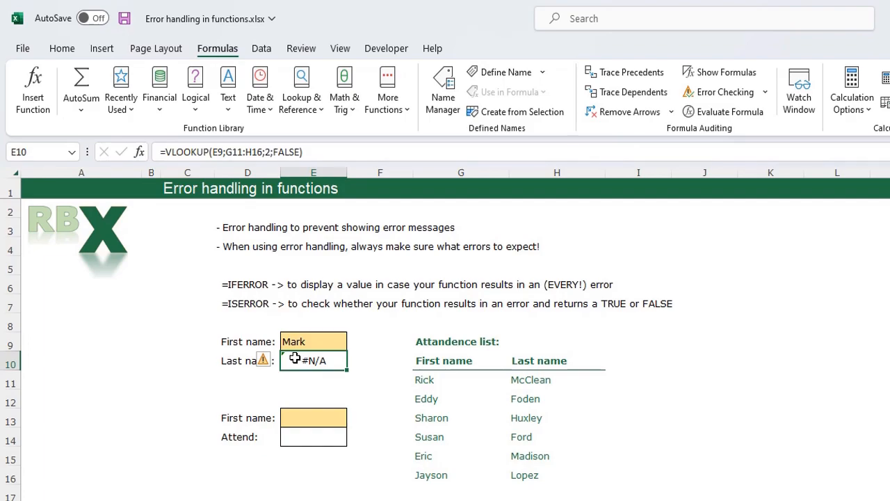
Wrap the VLOOKUP formula in E10 in IFERROR, with "Not found" as the value if error.
{"action": "left_click", "coordinate": [167, 152]}
{"action": "type", "text": "IFERROR"}
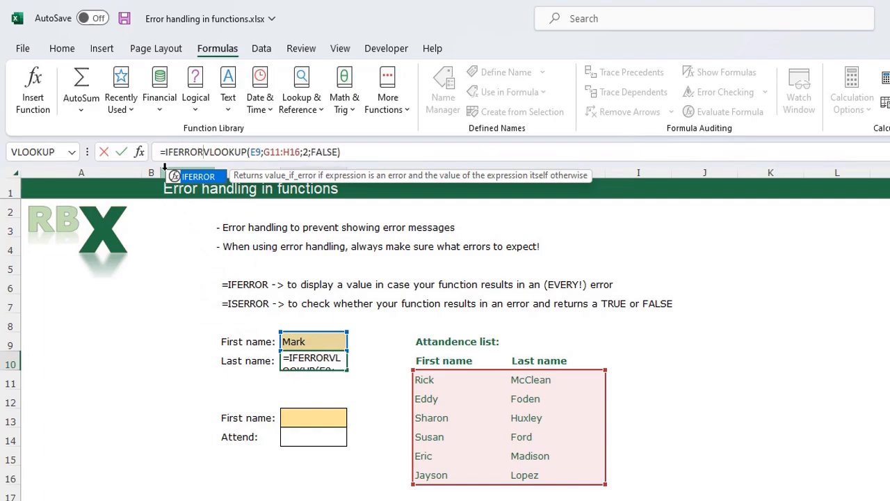
{"action": "type", "text": "("}
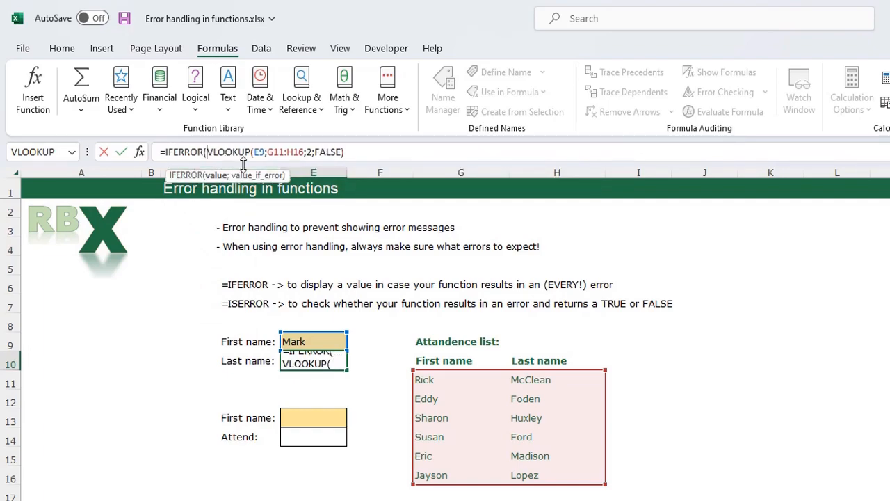
{"action": "left_click", "coordinate": [358, 152]}
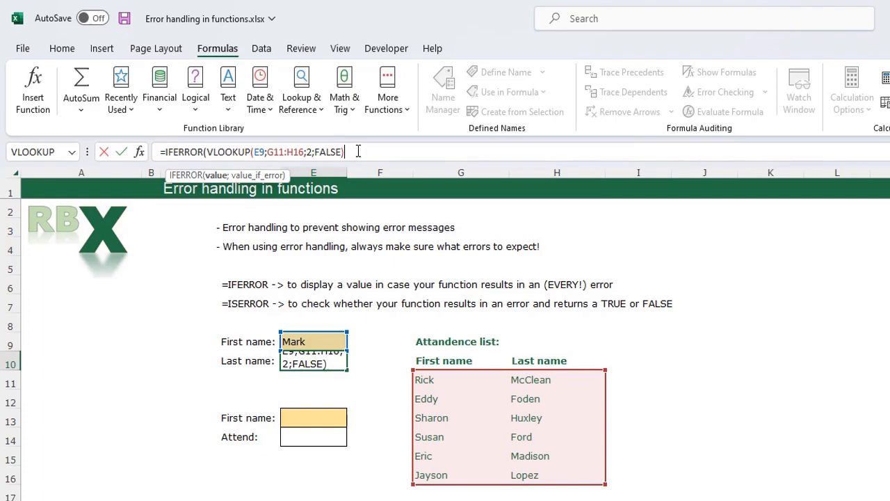
{"action": "type", "text": ";"}
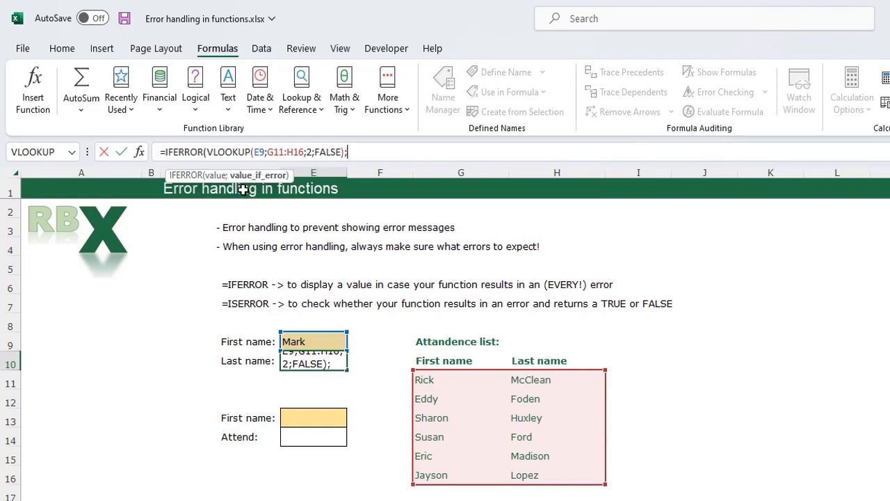
{"action": "type", "text": "\"Not fo"}
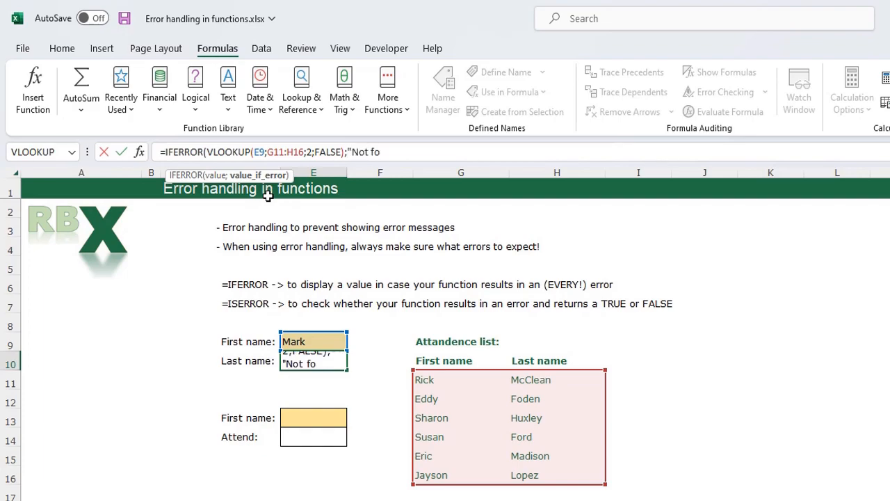
{"action": "type", "text": "und\")"}
{"action": "key", "text": "Return"}
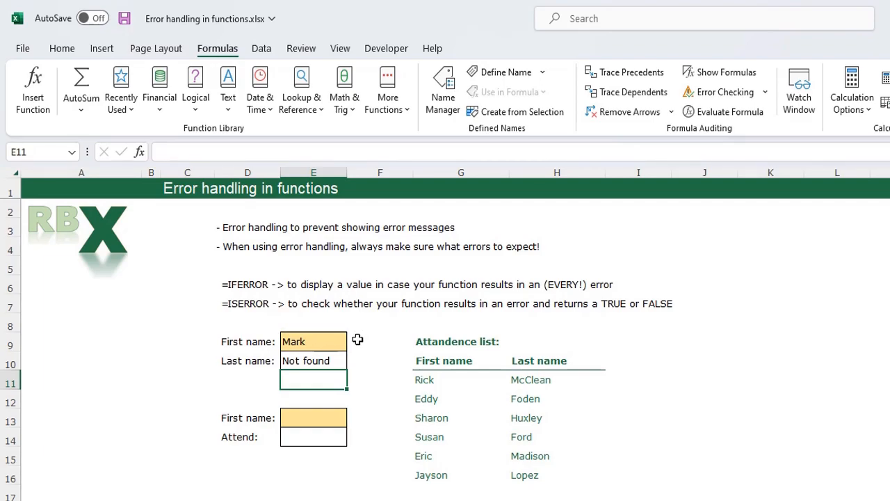
Review the IFERROR formula in E10 and change E9 back to the attendee's first name listed in G12.
{"action": "left_click", "coordinate": [321, 341]}
{"action": "left_click", "coordinate": [318, 362]}
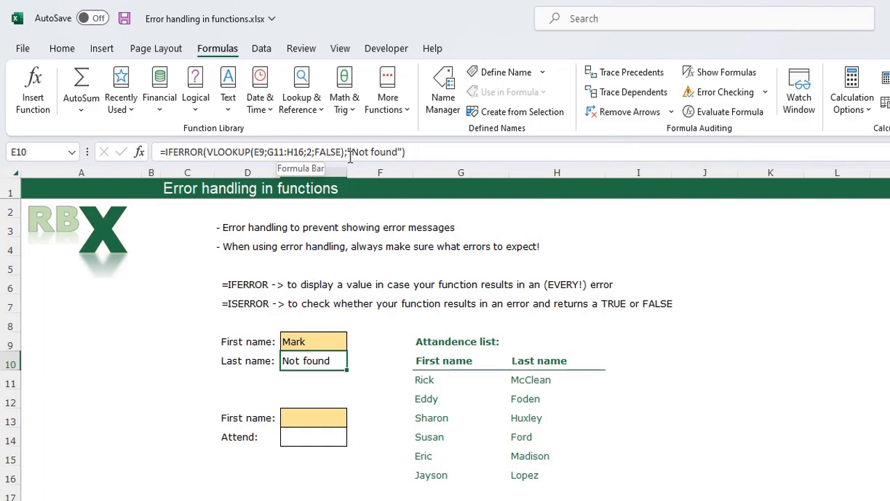
{"action": "left_click", "coordinate": [327, 340]}
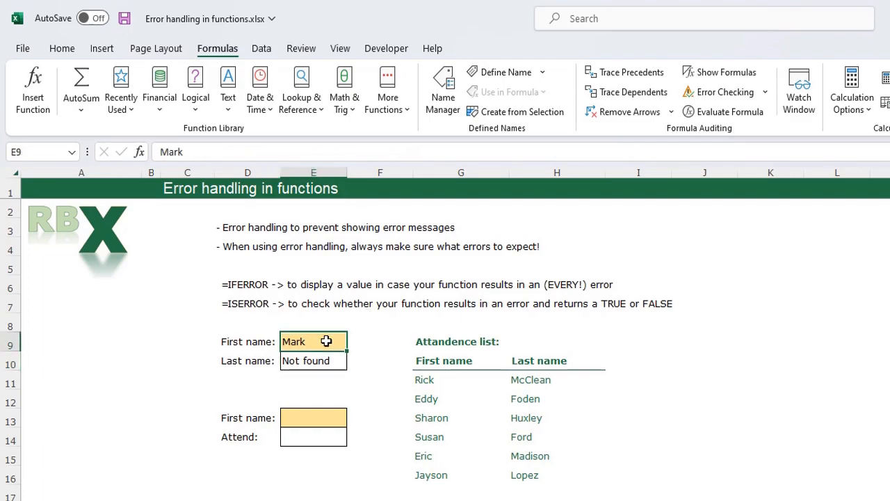
{"action": "type", "text": "Eddy"}
{"action": "key", "text": "Return"}
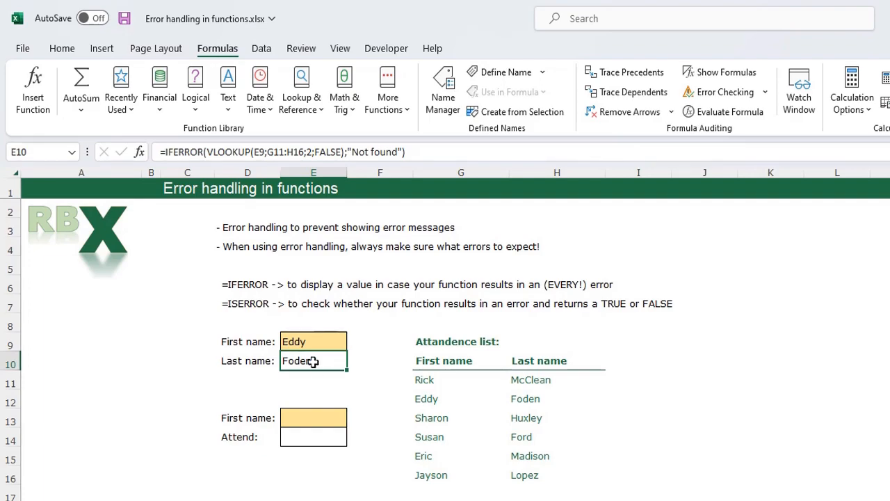
Shift the VLOOKUP table range in the E10 formula one column over to H11:I16.
{"action": "left_click", "coordinate": [298, 152]}
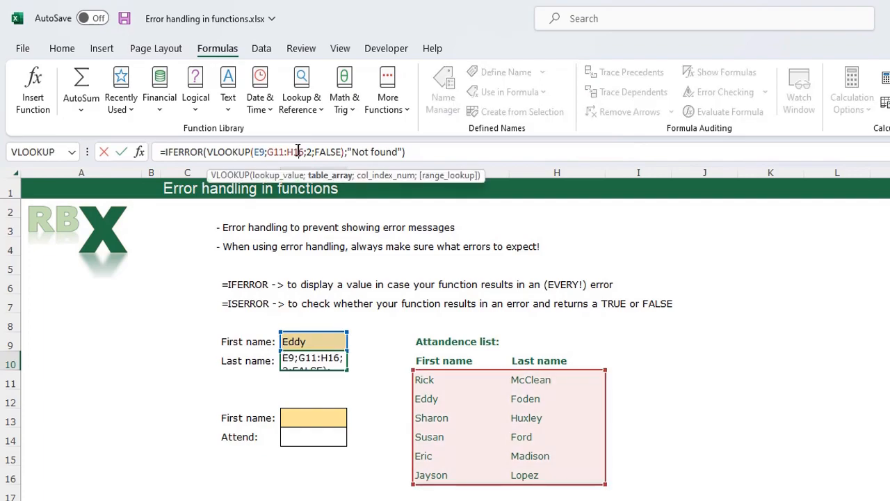
{"action": "left_click_drag", "start_coordinate": [607, 426], "coordinate": [671, 426]}
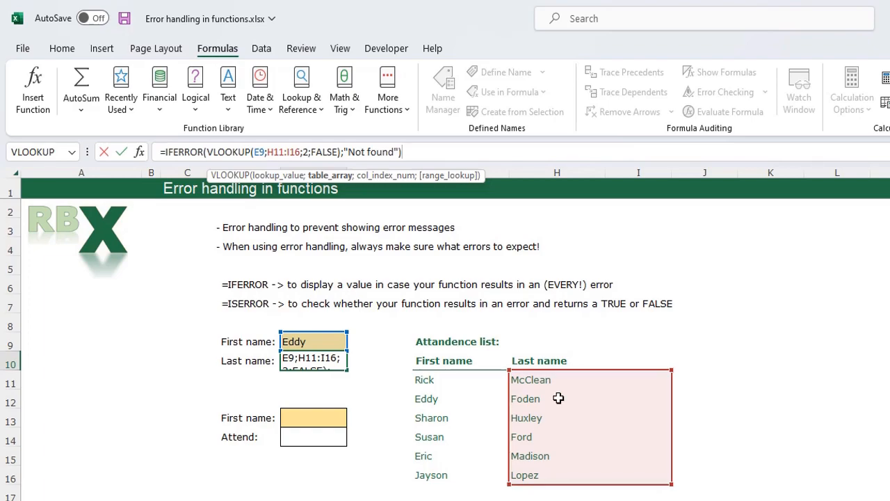
{"action": "key", "text": "Return"}
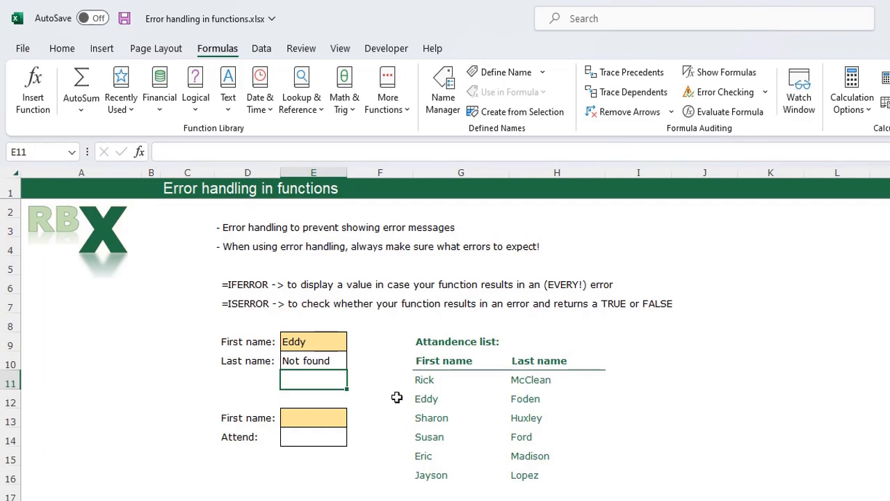
Move the VLOOKUP table range in the E10 formula back to G11:H16.
{"action": "left_click", "coordinate": [327, 358]}
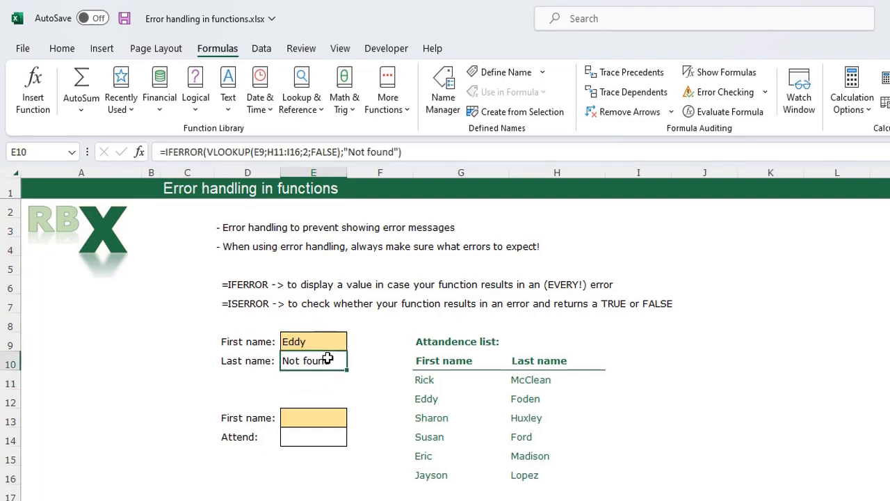
{"action": "left_click", "coordinate": [351, 151]}
{"action": "left_click_drag", "start_coordinate": [511, 407], "coordinate": [453, 404]}
{"action": "key", "text": "Return"}
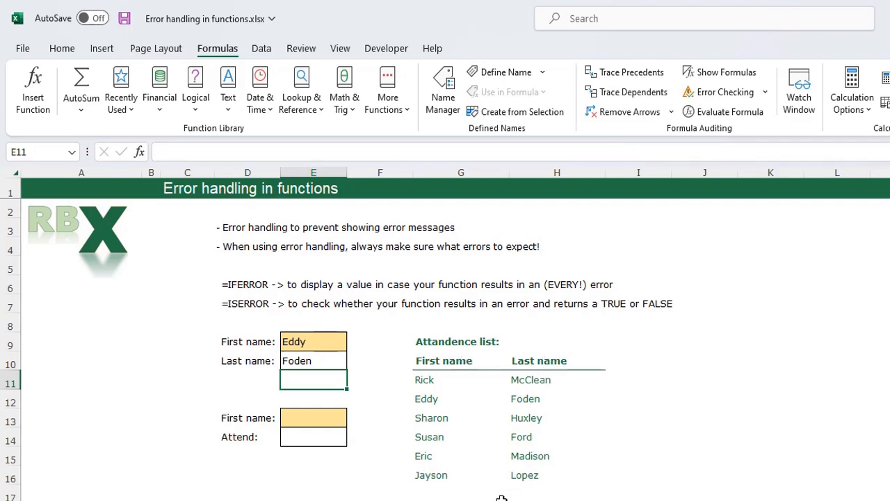
Enter the attendee's first name from G14 of the attendance list in cell E13.
{"action": "left_click", "coordinate": [314, 416]}
{"action": "type", "text": "Susan"}
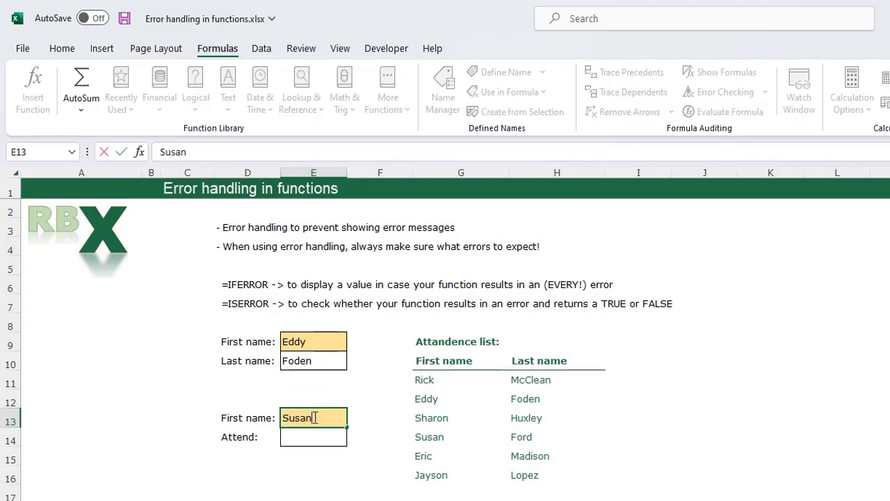
{"action": "key", "text": "Return"}
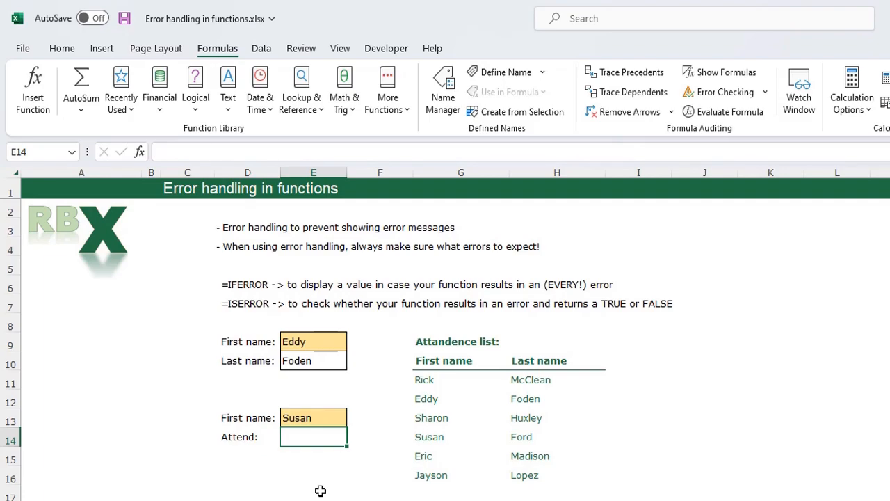
Enter =VLOOKUP(E13;G11:G16;1;FALSE) in E14 to look up the first name in the attendance list.
{"action": "type", "text": "="}
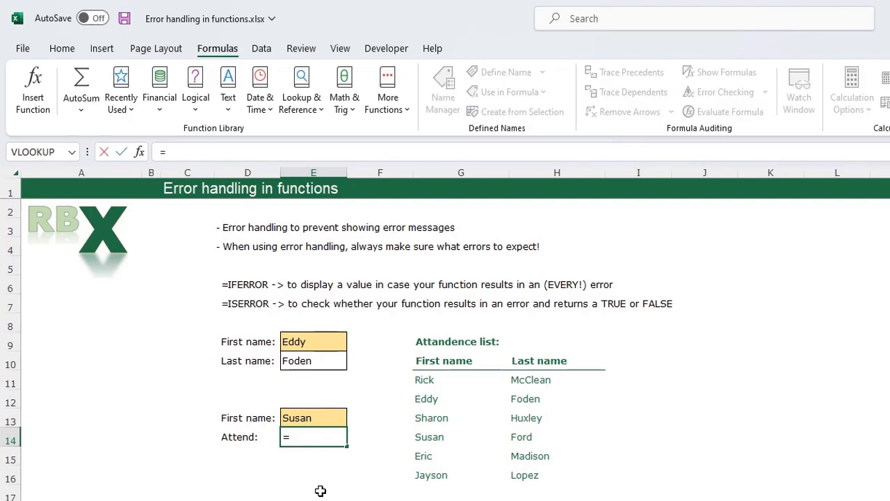
{"action": "type", "text": "VLOOKUP("}
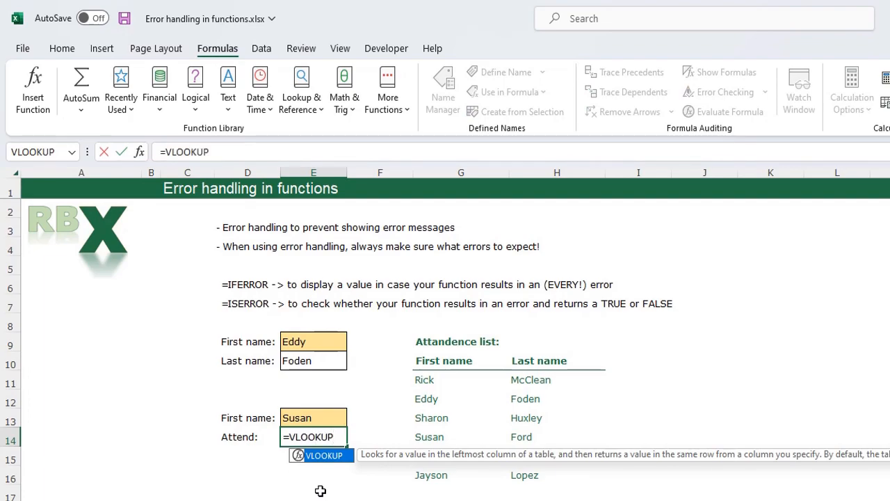
{"action": "left_click", "coordinate": [312, 415]}
{"action": "type", "text": ";"}
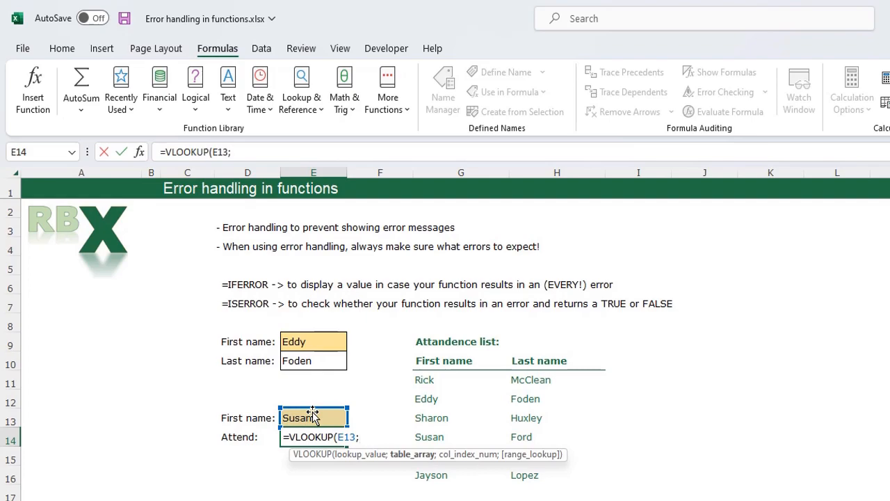
{"action": "left_click", "coordinate": [431, 380]}
{"action": "left_click_drag", "start_coordinate": [430, 380], "coordinate": [442, 477]}
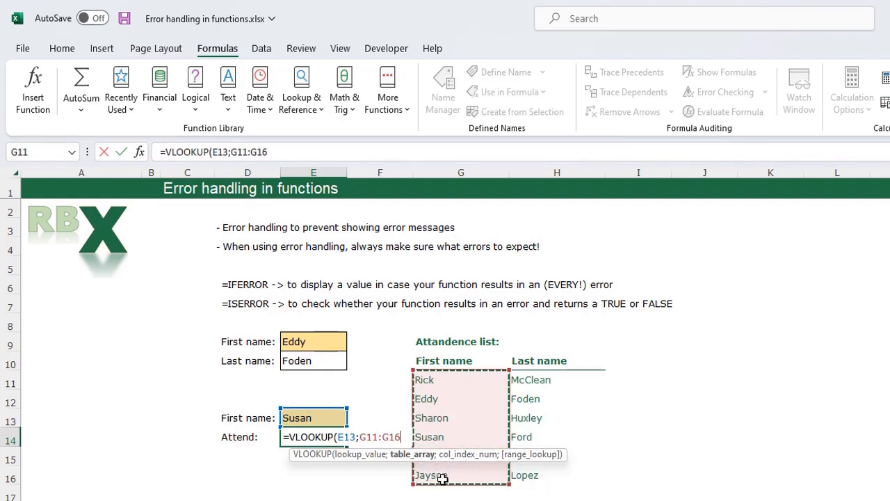
{"action": "type", "text": ";"}
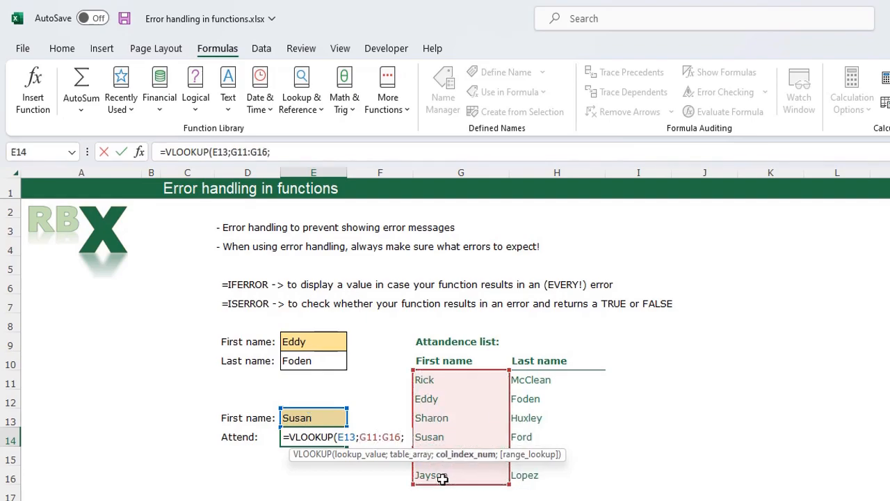
{"action": "type", "text": "1;"}
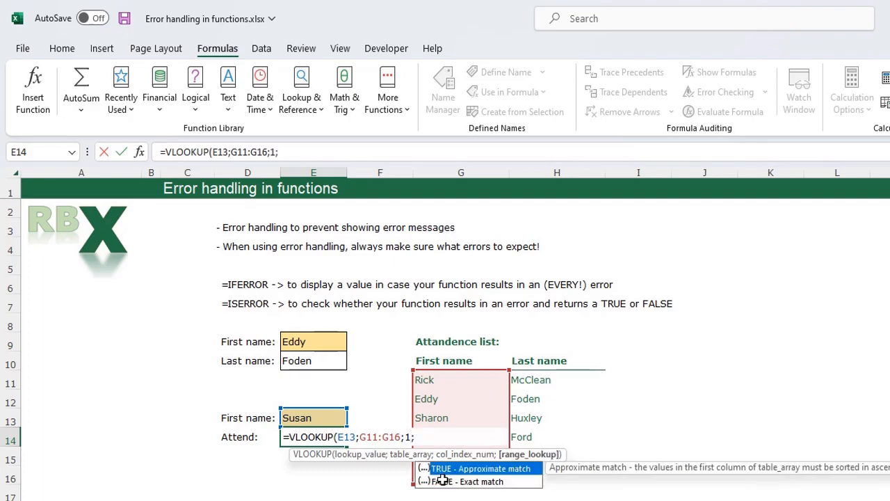
{"action": "type", "text": "FALSE)"}
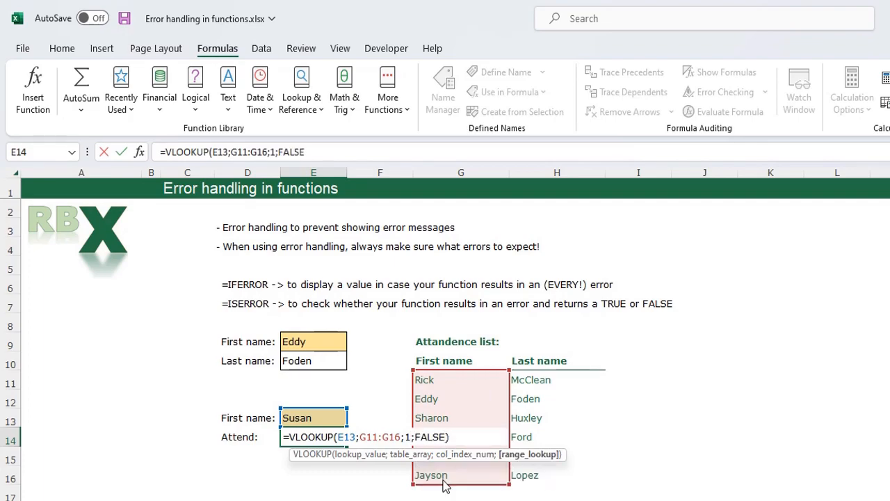
{"action": "key", "text": "Return"}
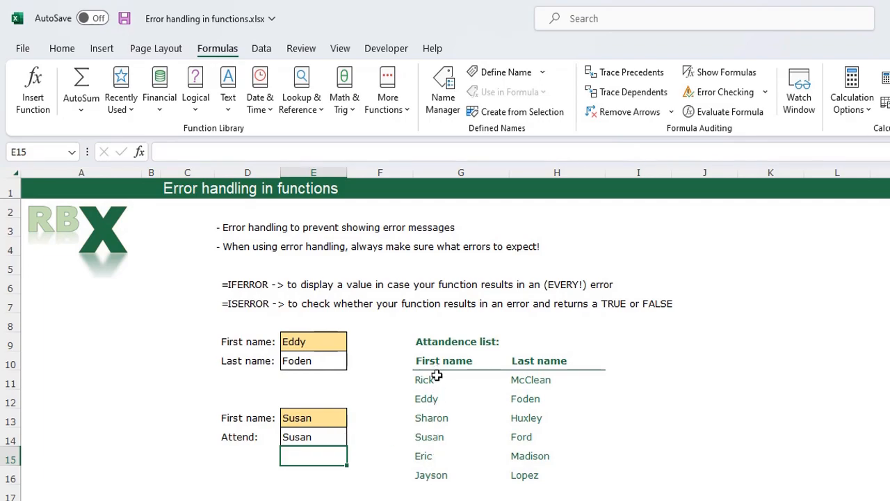
Wrap the VLOOKUP in E14 in ISERROR and make it the logical test of an IF function.
{"action": "left_click", "coordinate": [335, 436]}
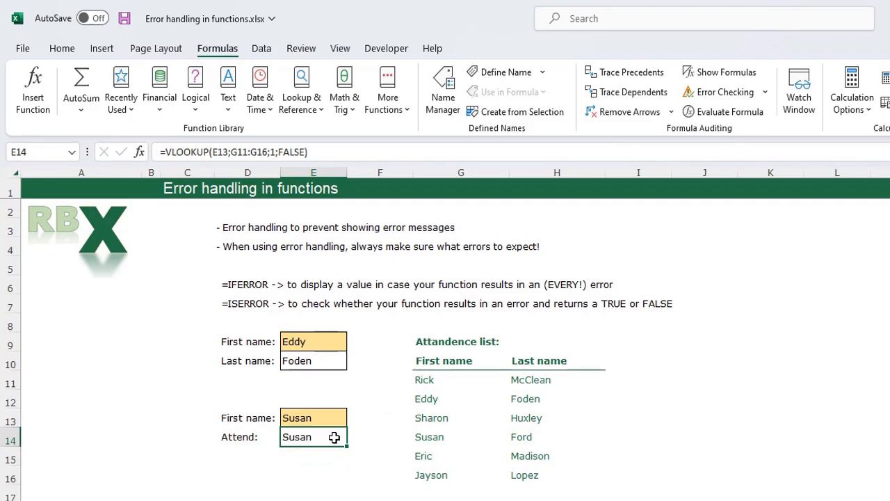
{"action": "left_click", "coordinate": [168, 153]}
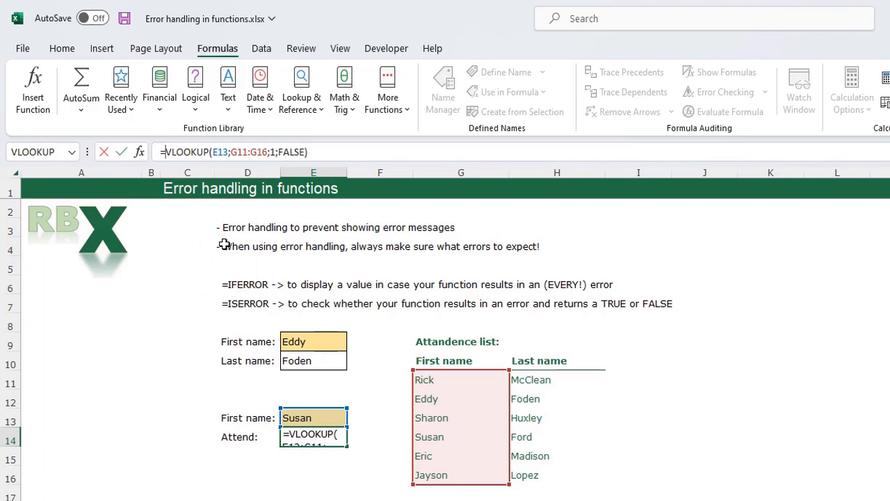
{"action": "type", "text": "IF("}
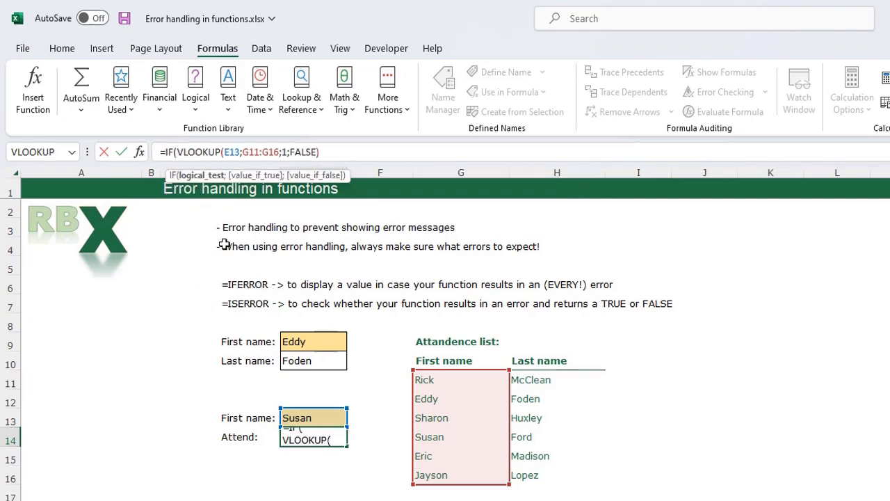
{"action": "type", "text": "ISERROR"}
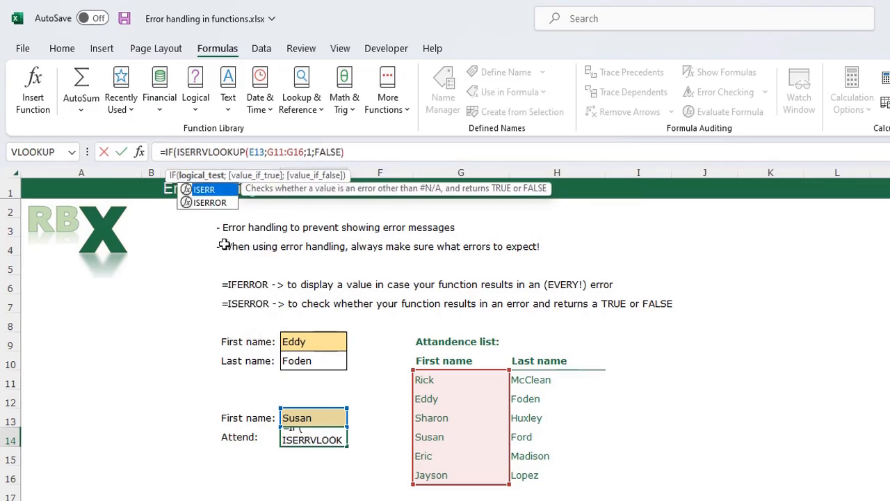
{"action": "type", "text": "("}
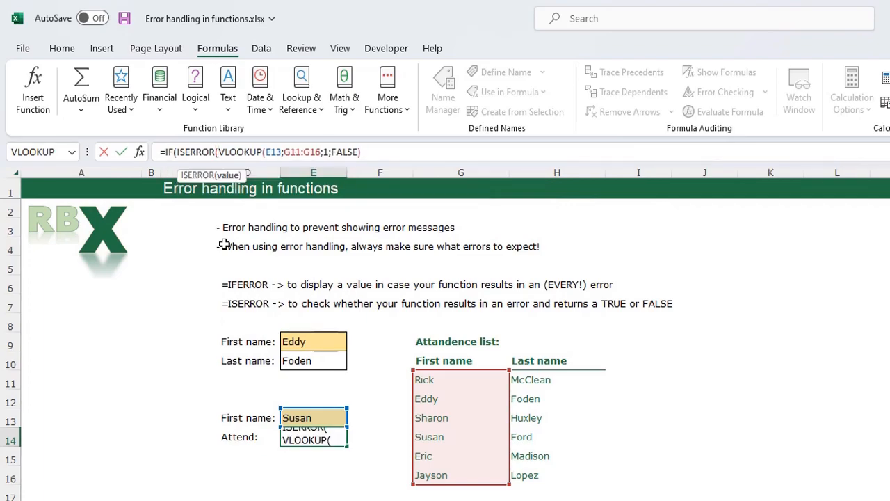
{"action": "left_click", "coordinate": [372, 152]}
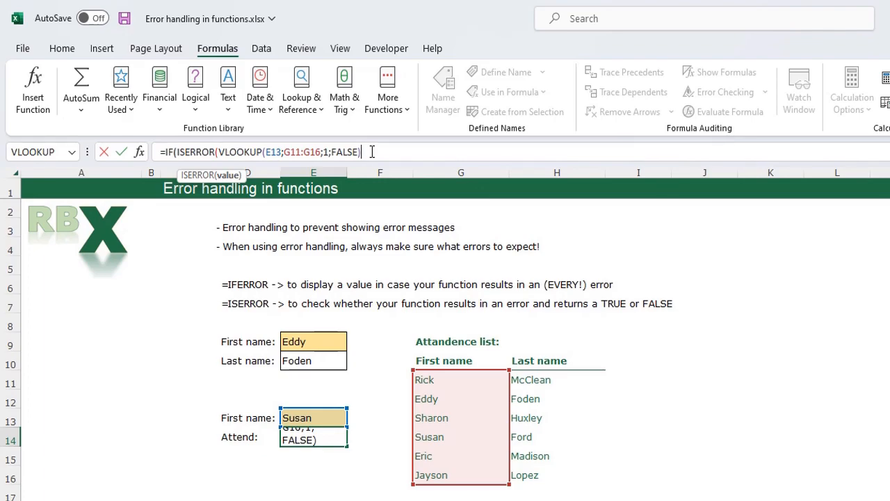
{"action": "type", "text": ")"}
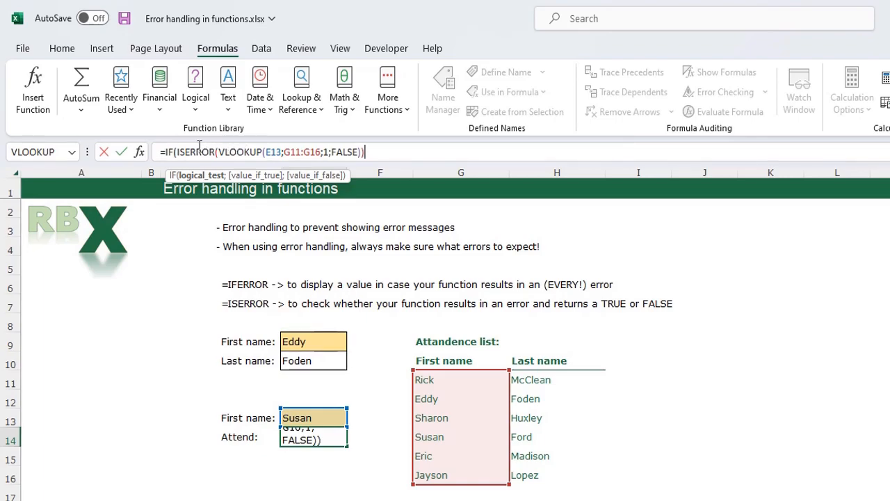
Complete the IF formula in E14 with "Not attend" as the true value and "Attend" as the false value.
{"action": "type", "text": ";"}
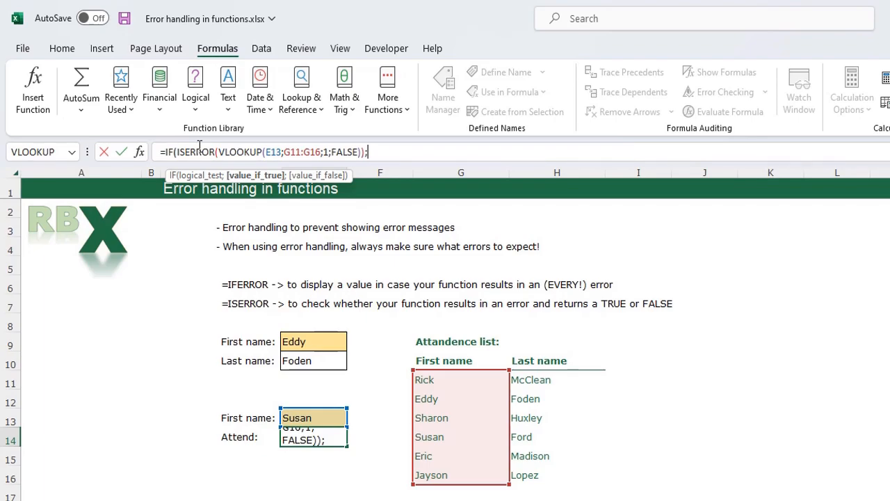
{"action": "type", "text": "\"Not attend"}
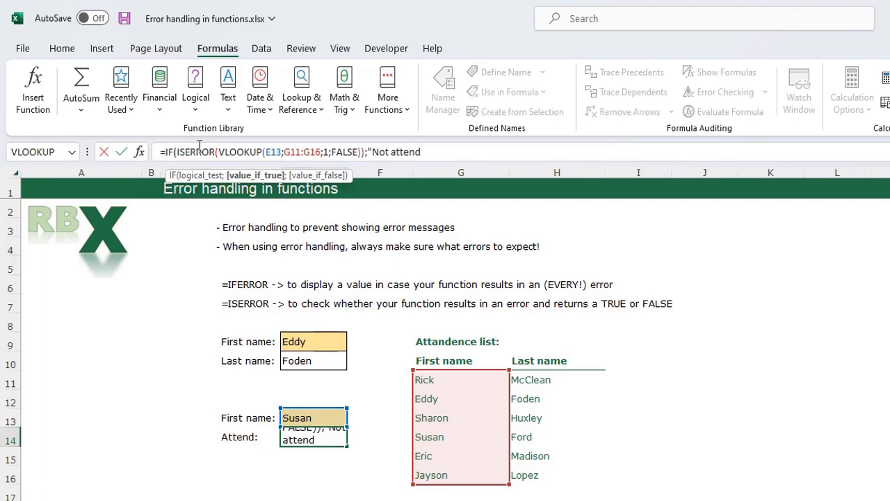
{"action": "type", "text": "\";"}
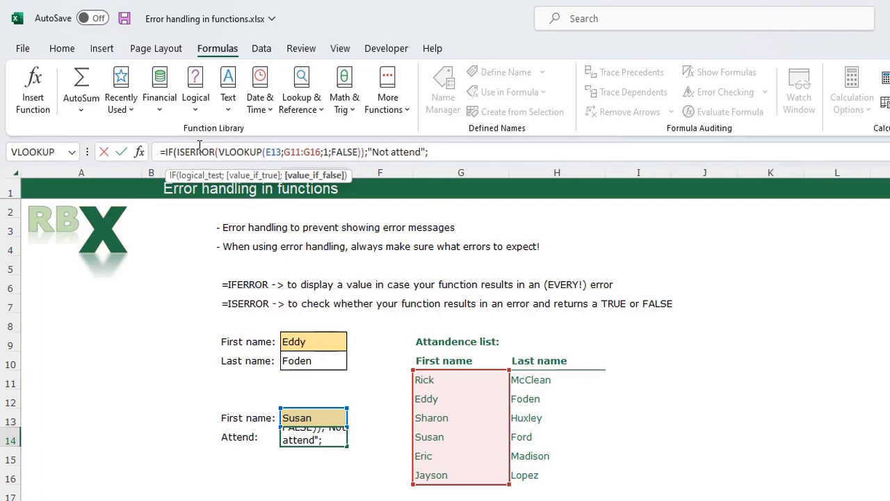
{"action": "type", "text": "\"Atten"}
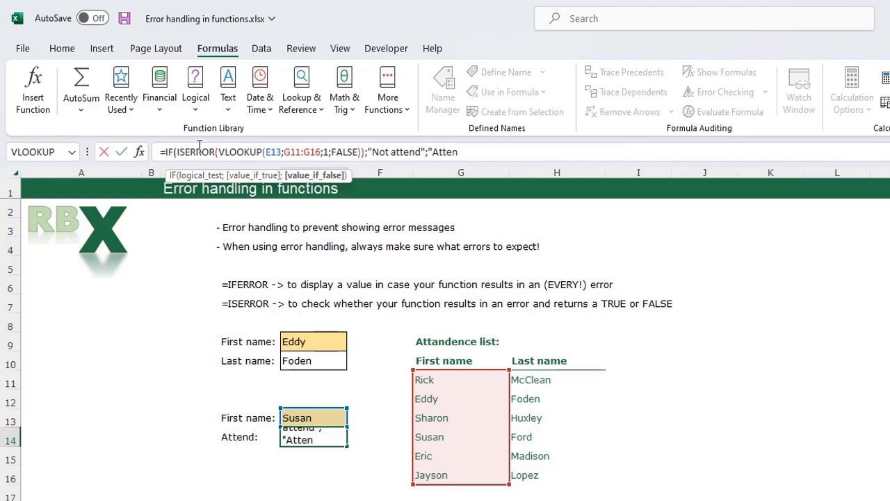
{"action": "type", "text": "d\")"}
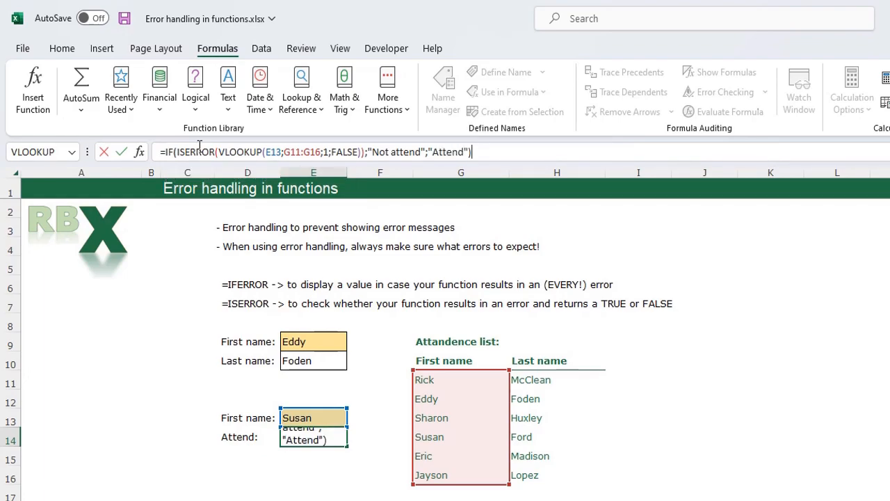
{"action": "key", "text": "Return"}
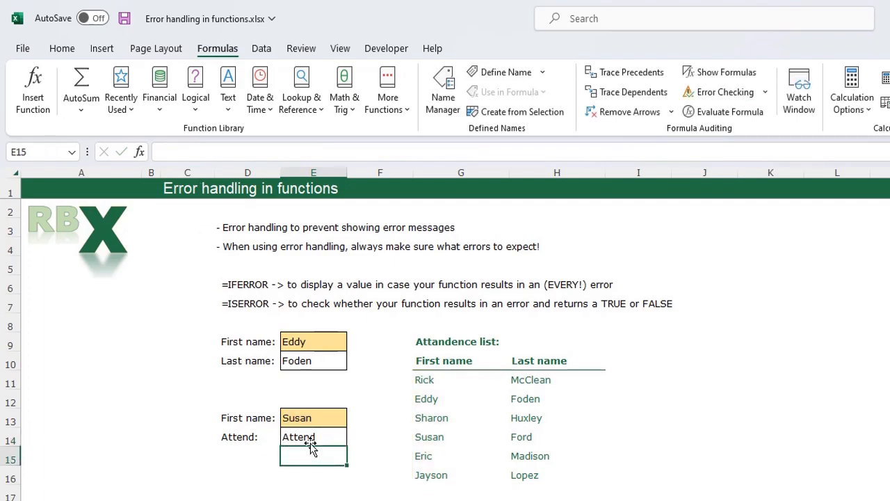
Replace the first name in E13 with one that is not on the attendance list.
{"action": "left_click", "coordinate": [316, 417]}
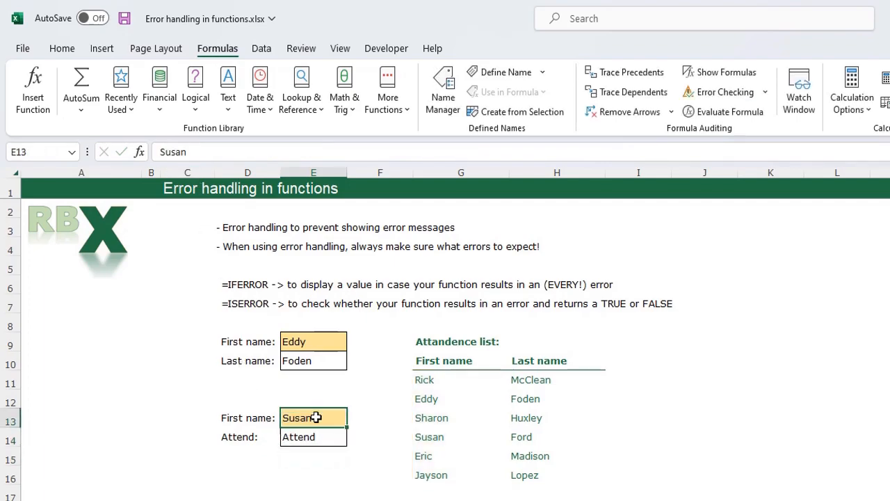
{"action": "type", "text": "Mark"}
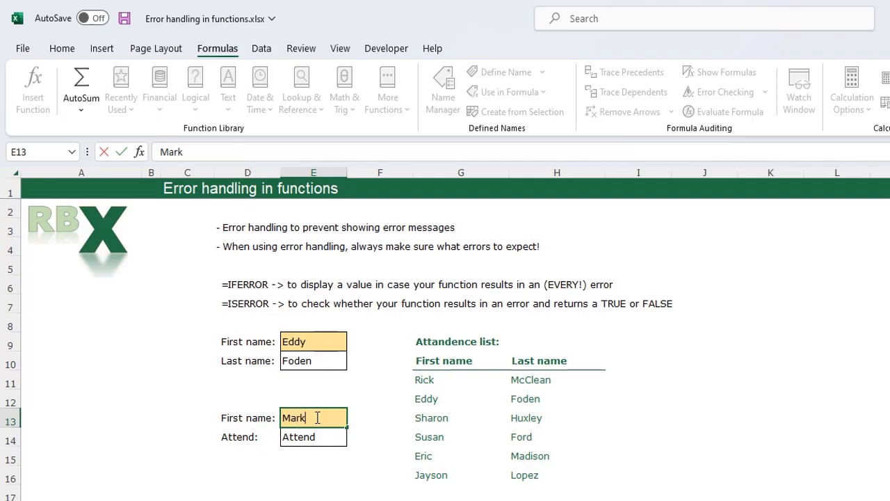
{"action": "key", "text": "Return"}
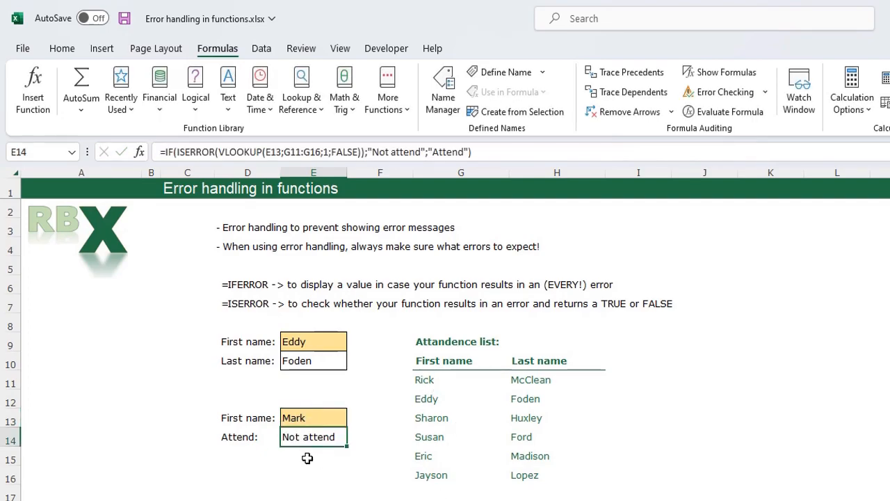